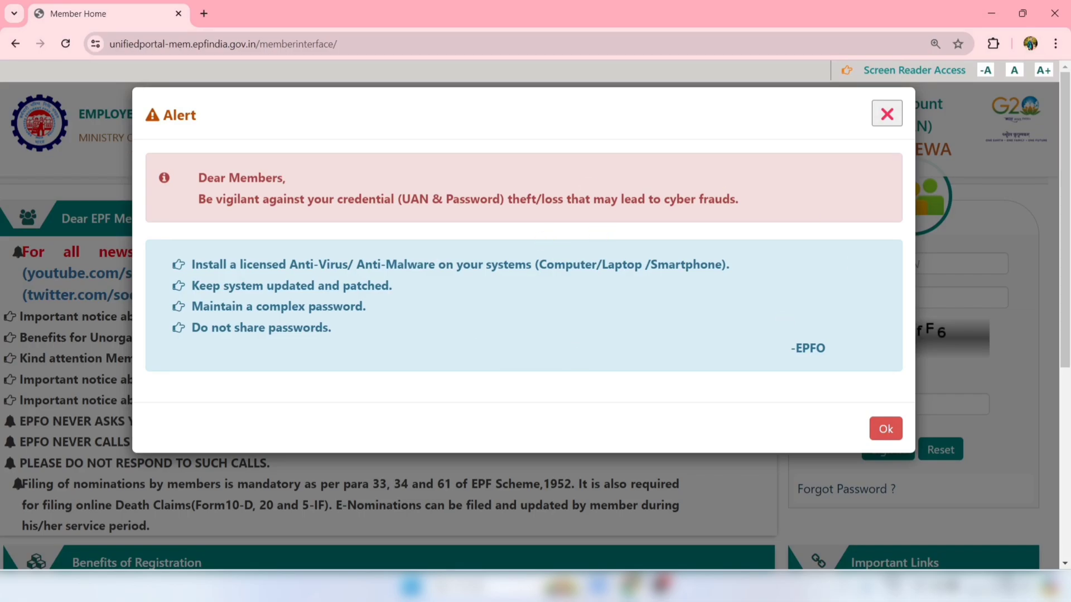
Dismiss the credential-theft alert on the member home page.
{"action": "left_click", "coordinate": [887, 432]}
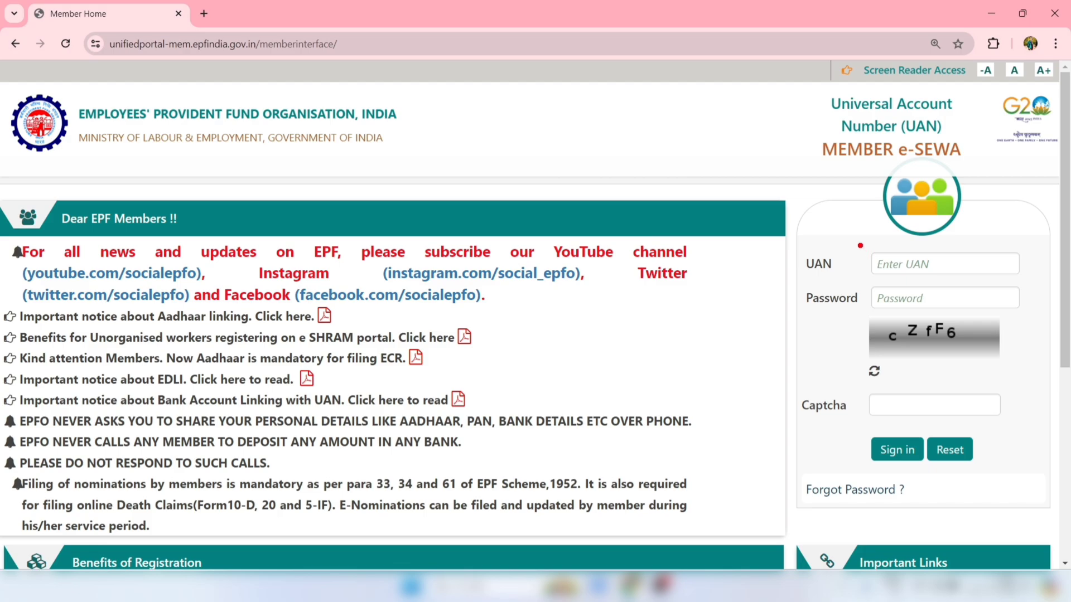
{"action": "mouse_move", "coordinate": [857, 241]}
{"action": "left_mouse_down"}
{"action": "mouse_move", "coordinate": [924, 282]}
{"action": "mouse_move", "coordinate": [1053, 288]}
{"action": "mouse_move", "coordinate": [1043, 285]}
{"action": "left_mouse_up"}
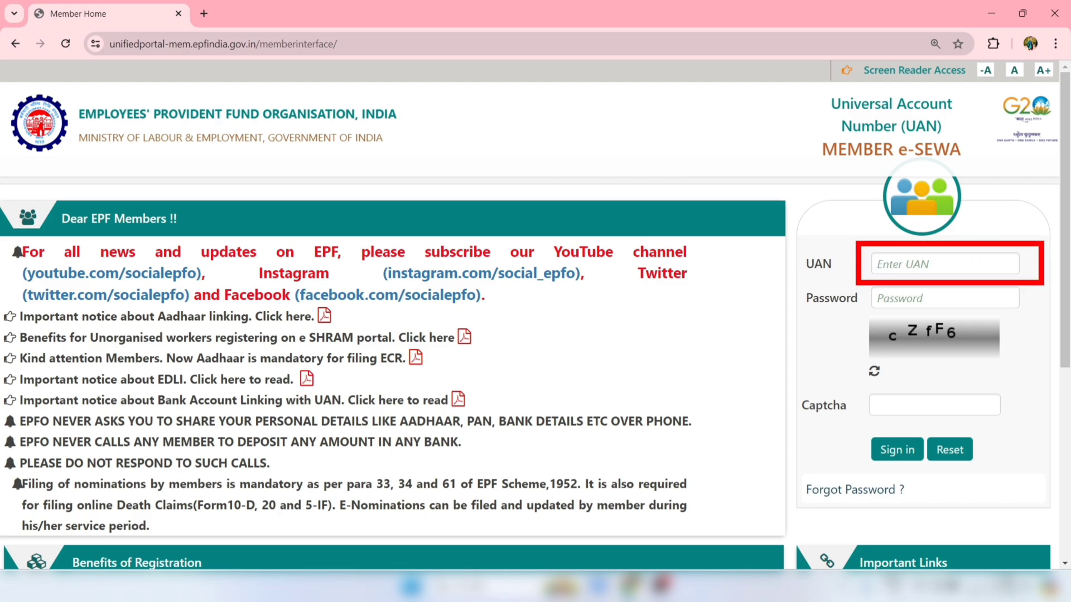
{"action": "mouse_move", "coordinate": [860, 284]}
{"action": "left_mouse_down"}
{"action": "mouse_move", "coordinate": [932, 319]}
{"action": "mouse_move", "coordinate": [1036, 313]}
{"action": "left_mouse_up"}
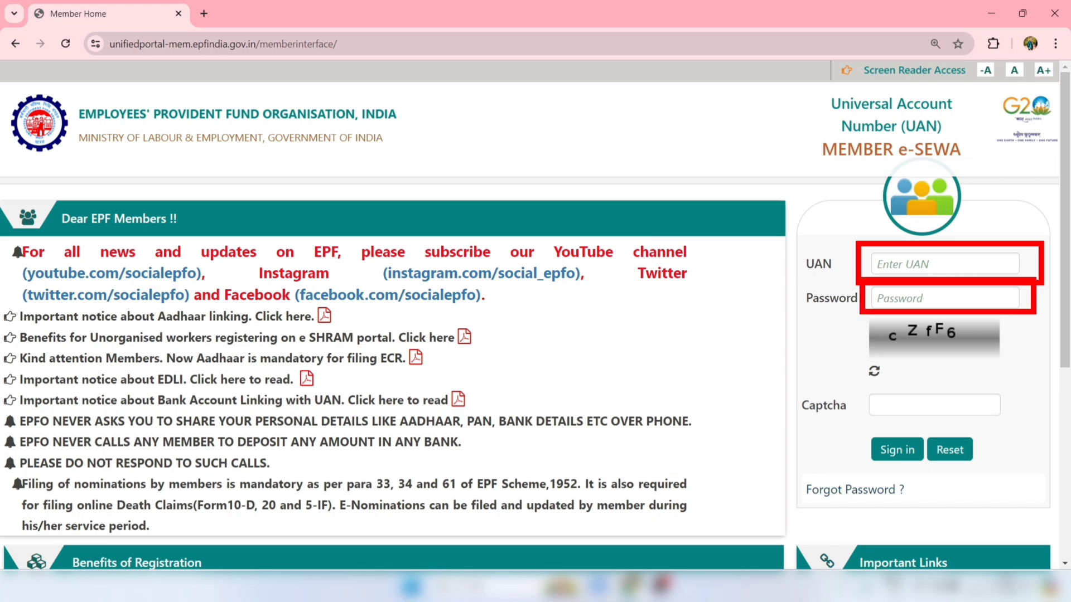
{"action": "left_click_drag", "start_coordinate": [870, 310], "coordinate": [997, 351]}
{"action": "mouse_move", "coordinate": [872, 390]}
{"action": "left_mouse_down"}
{"action": "mouse_move", "coordinate": [933, 428]}
{"action": "mouse_move", "coordinate": [990, 427]}
{"action": "left_mouse_up"}
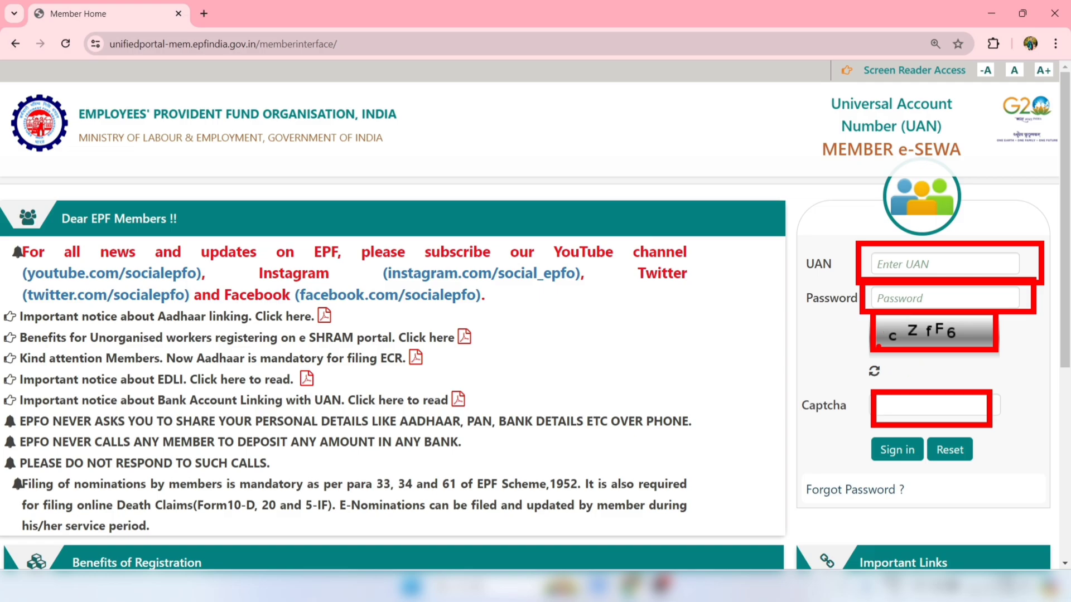
{"action": "left_click_drag", "start_coordinate": [857, 358], "coordinate": [892, 383]}
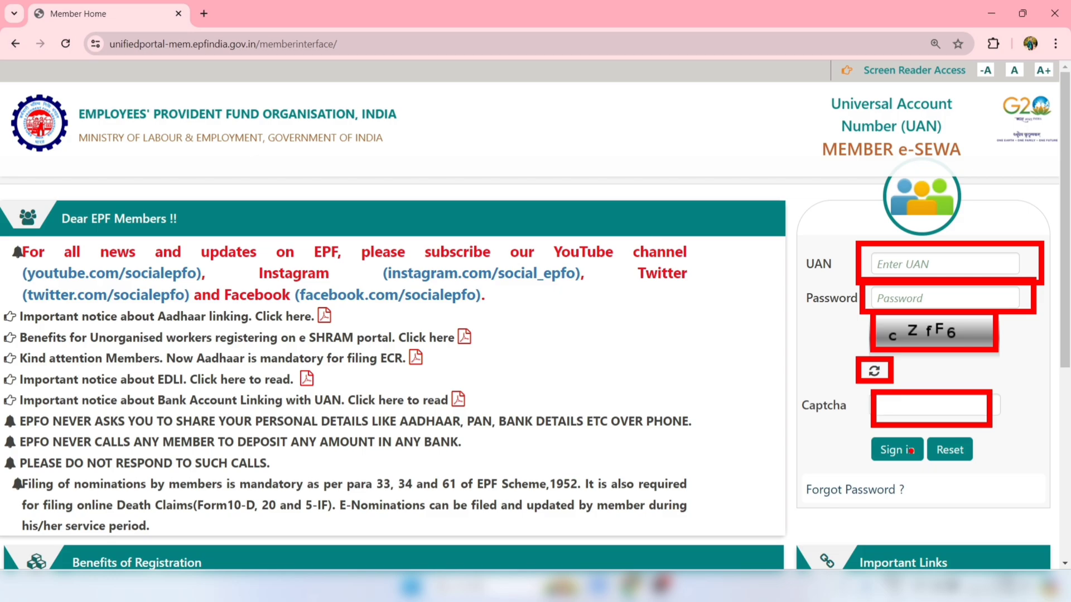
{"action": "left_click_drag", "start_coordinate": [857, 428], "coordinate": [927, 474]}
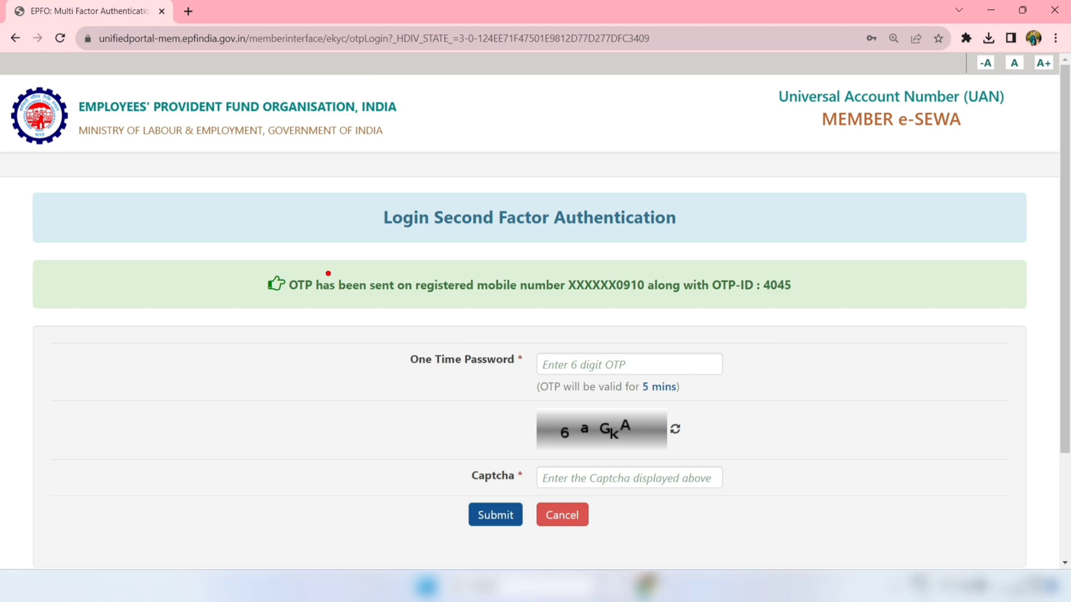
{"action": "mouse_move", "coordinate": [254, 258]}
{"action": "left_mouse_down"}
{"action": "mouse_move", "coordinate": [292, 287]}
{"action": "mouse_move", "coordinate": [385, 315]}
{"action": "left_mouse_up"}
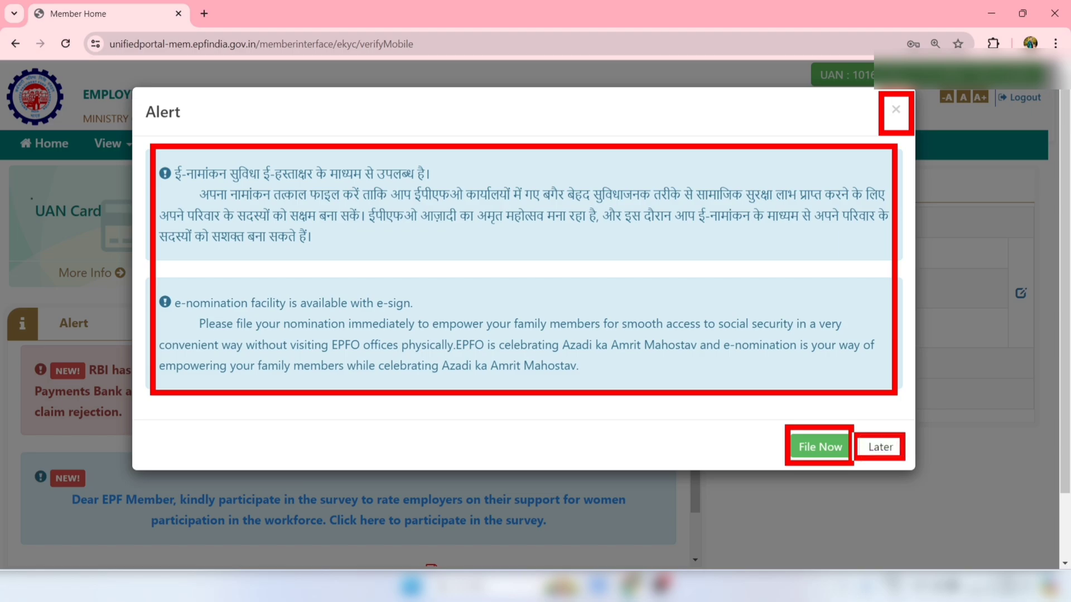
Postpone the e-nomination filing and open the member's service history.
{"action": "left_click", "coordinate": [884, 448]}
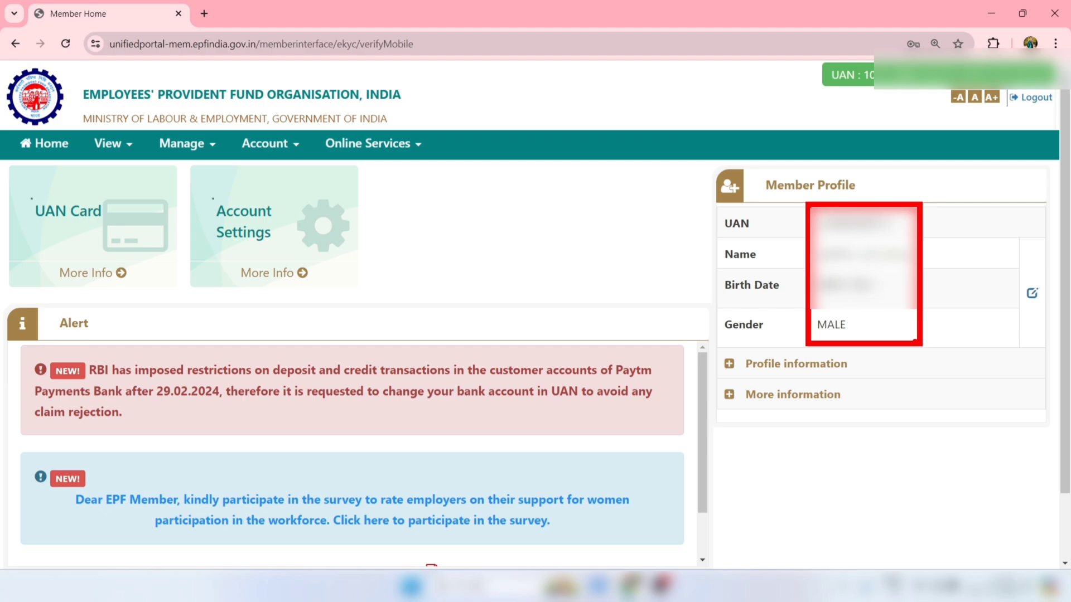
{"action": "left_click", "coordinate": [110, 148]}
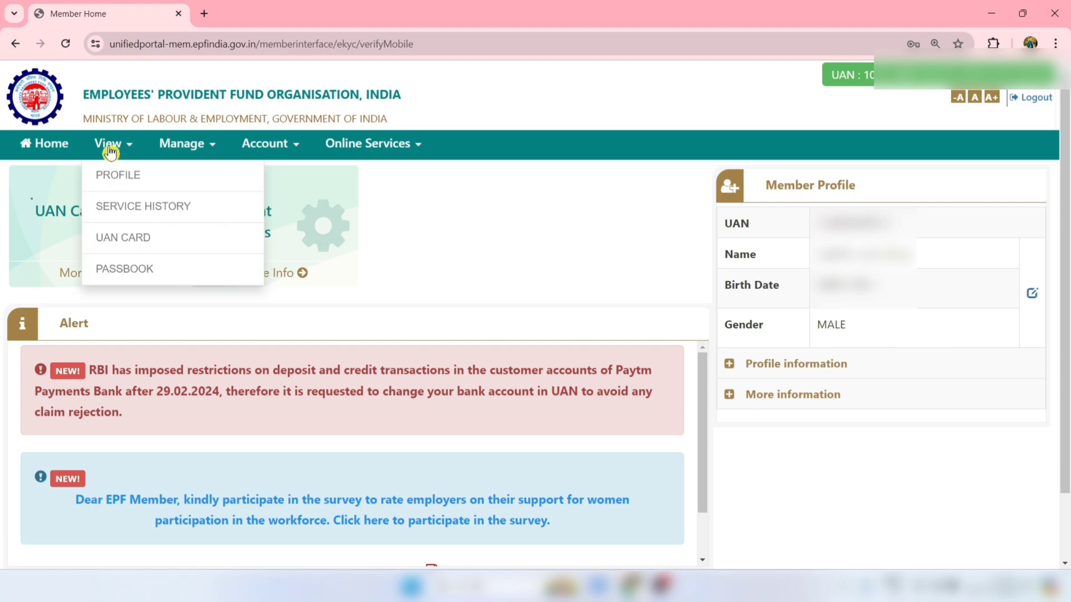
{"action": "left_click", "coordinate": [146, 212]}
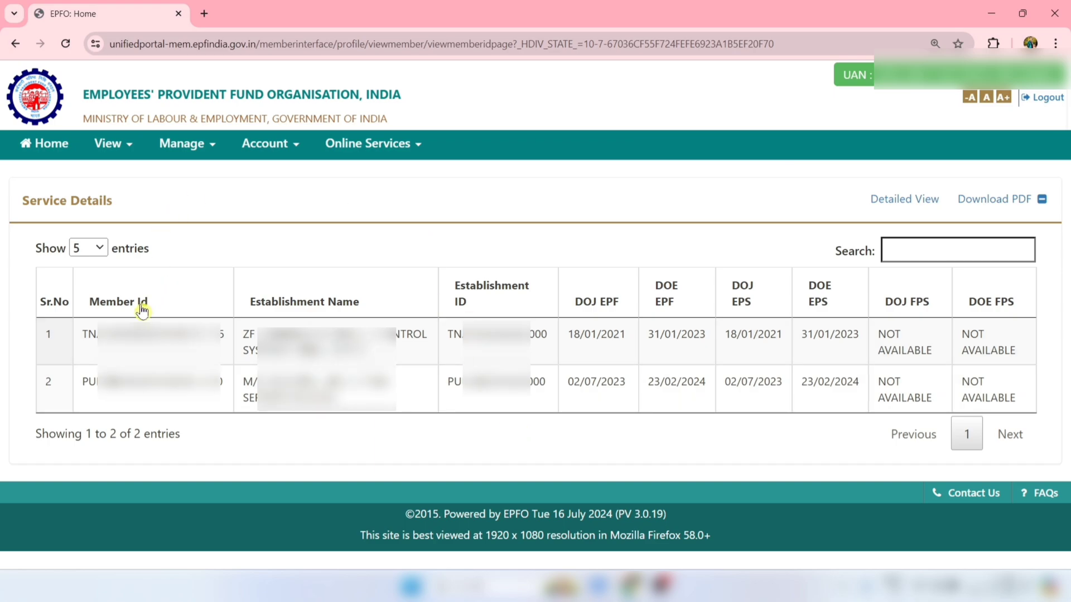
Copy the member ID of the first, earlier employment in the service details table.
{"action": "double_click", "coordinate": [144, 333]}
{"action": "right_click", "coordinate": [142, 332]}
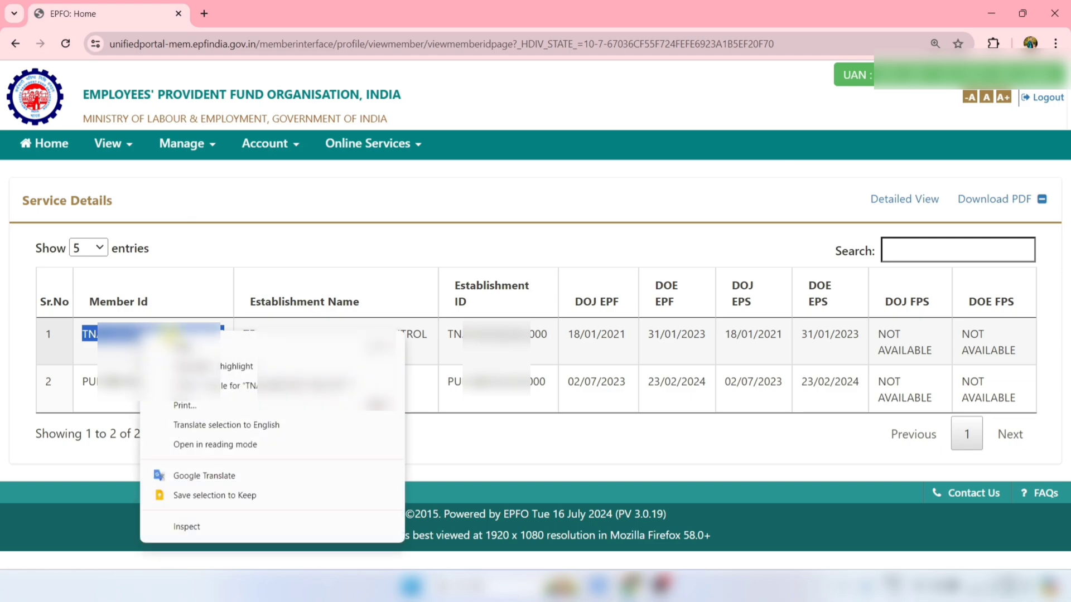
{"action": "left_click", "coordinate": [202, 351]}
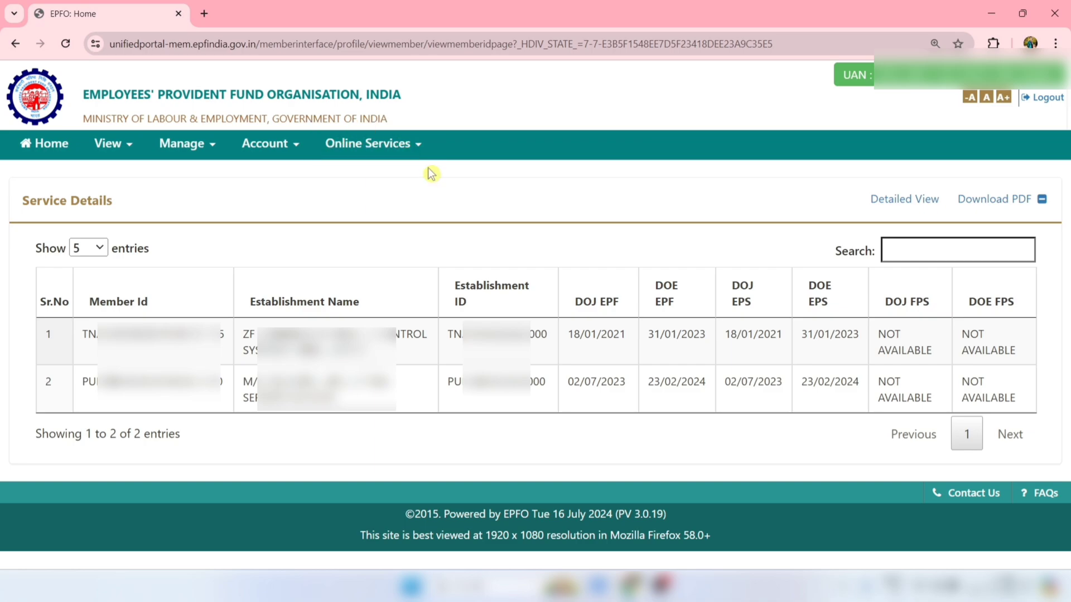
Open the One Member - One EPF Account transfer request and paste the copied member ID as the previous account.
{"action": "left_click", "coordinate": [397, 146]}
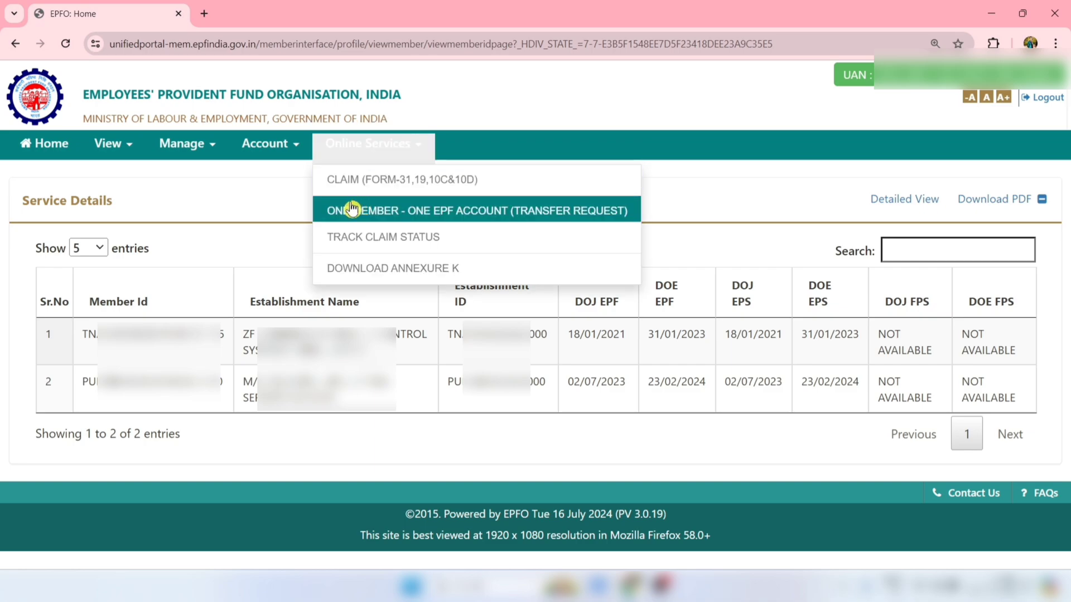
{"action": "left_click", "coordinate": [525, 216]}
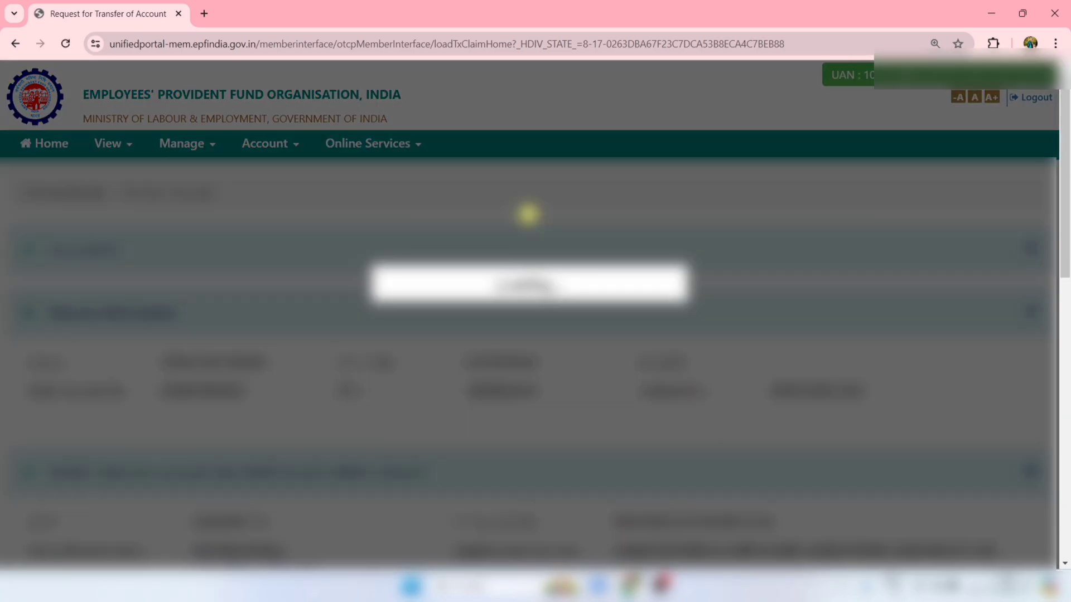
{"action": "scroll", "coordinate": [1017, 511], "scroll_direction": "down", "scroll_amount": 12}
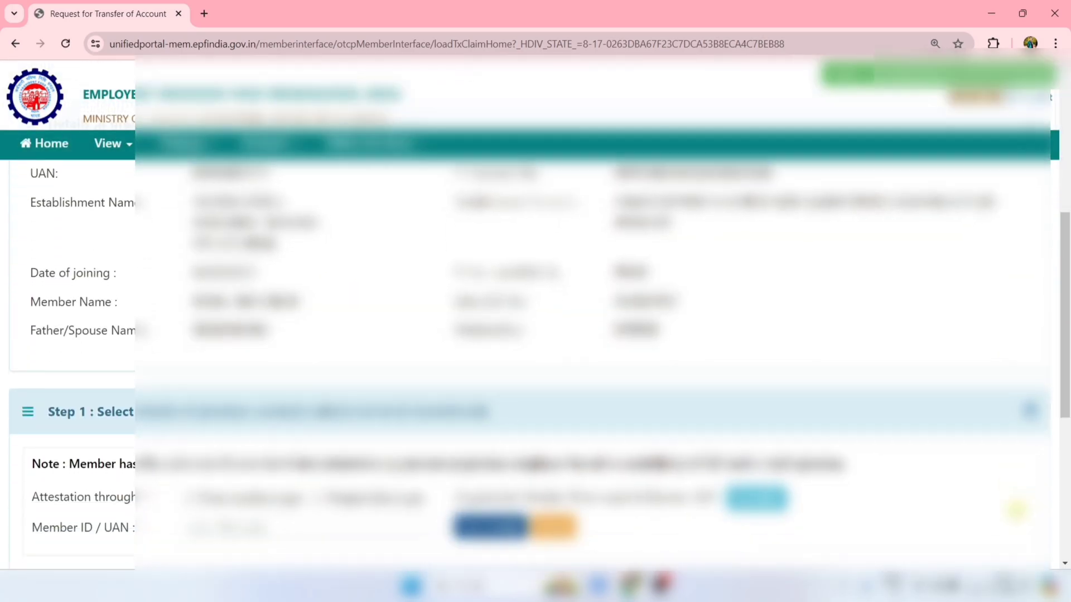
{"action": "scroll", "coordinate": [1015, 507], "scroll_direction": "down", "scroll_amount": 1}
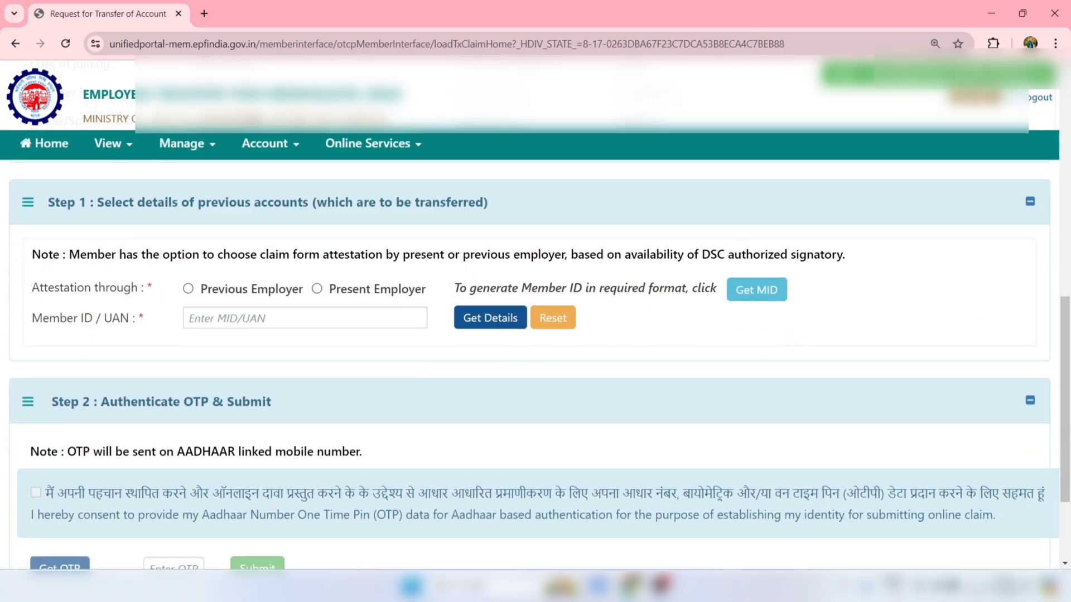
{"action": "left_click_drag", "start_coordinate": [1066, 390], "coordinate": [1066, 400]}
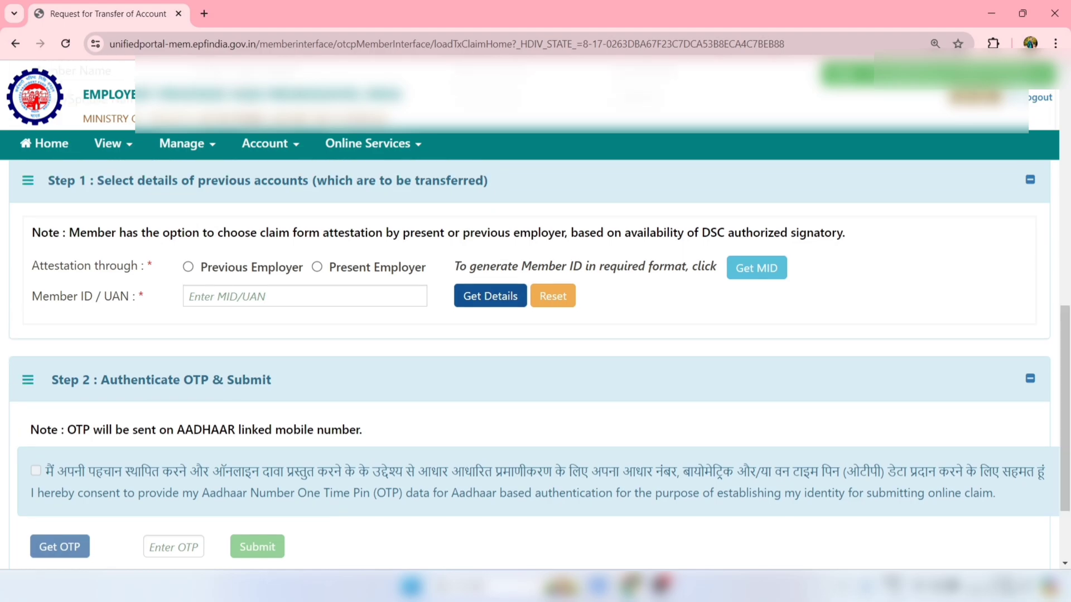
{"action": "left_click", "coordinate": [201, 297]}
{"action": "right_click", "coordinate": [201, 298]}
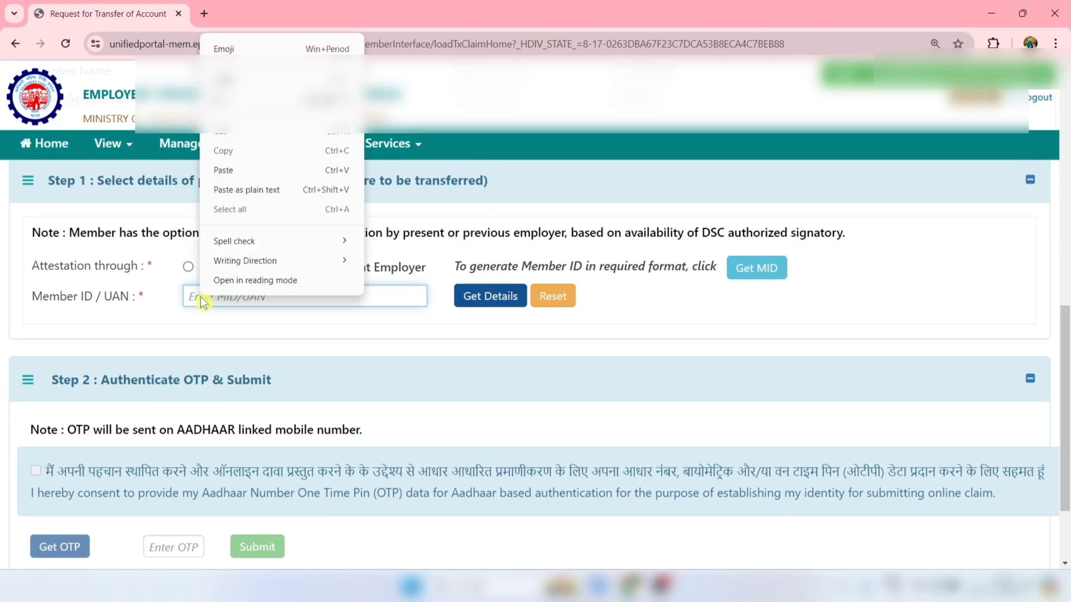
{"action": "left_click", "coordinate": [225, 170]}
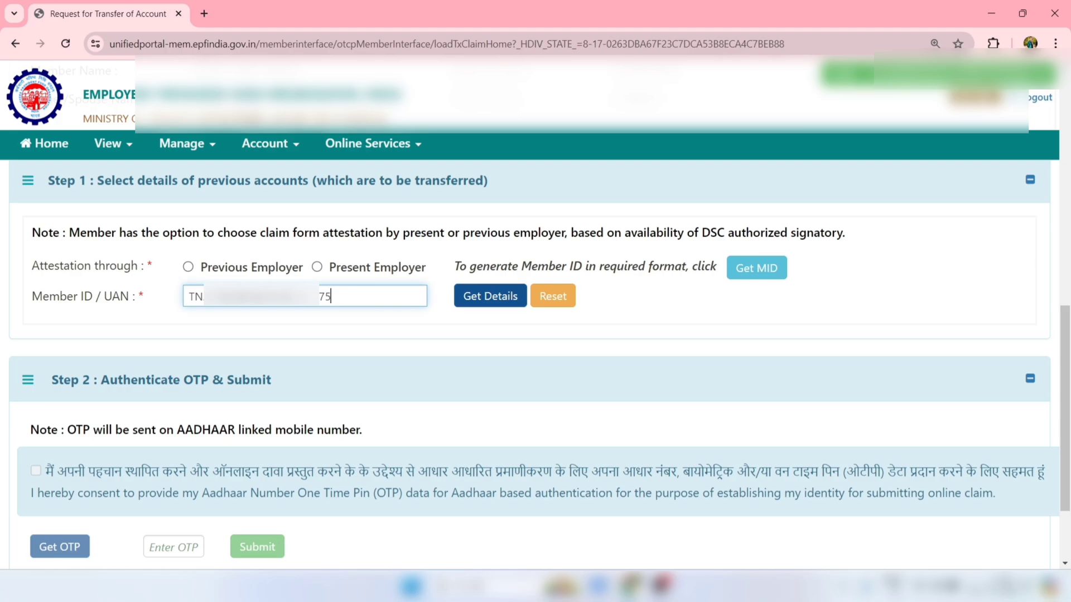
{"action": "left_click", "coordinate": [342, 335]}
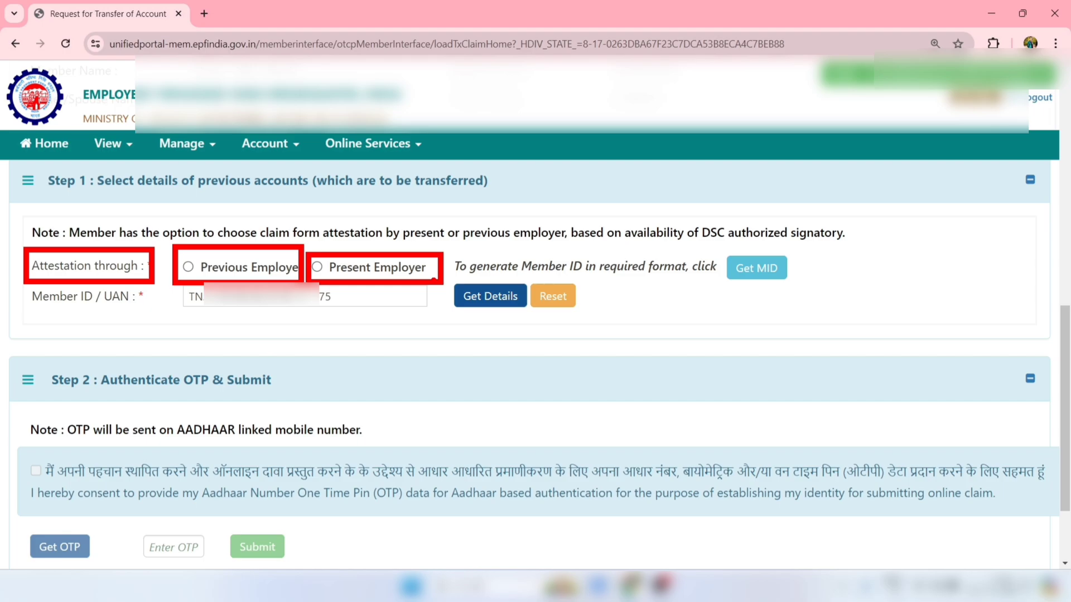
Retrieve the previous account's details with attestation through Present Employer, and select the listed account for transfer.
{"action": "left_click", "coordinate": [189, 267]}
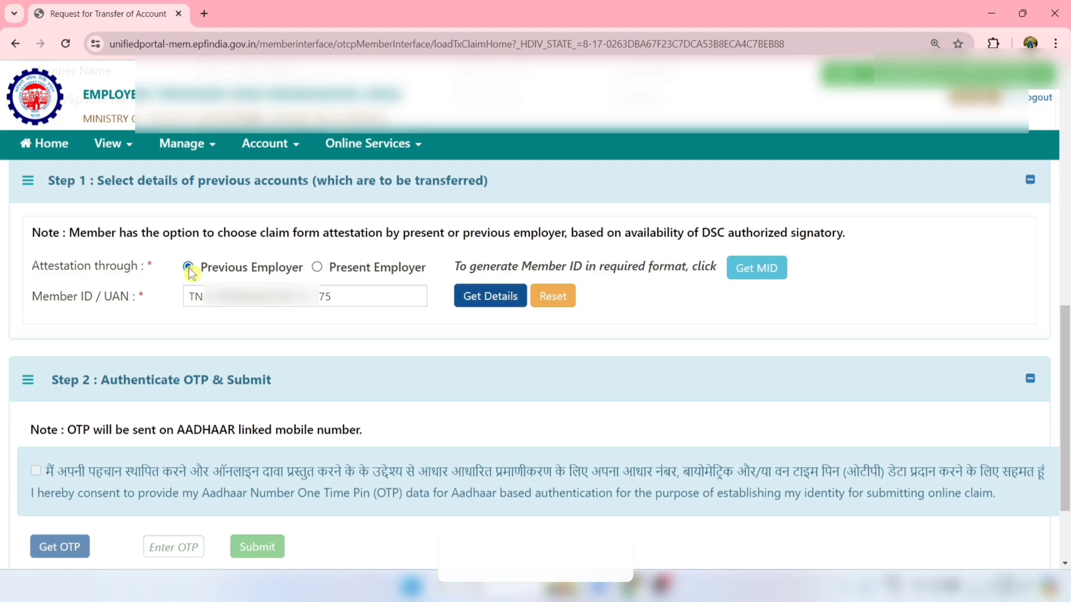
{"action": "left_click", "coordinate": [319, 270]}
{"action": "left_click", "coordinate": [489, 296]}
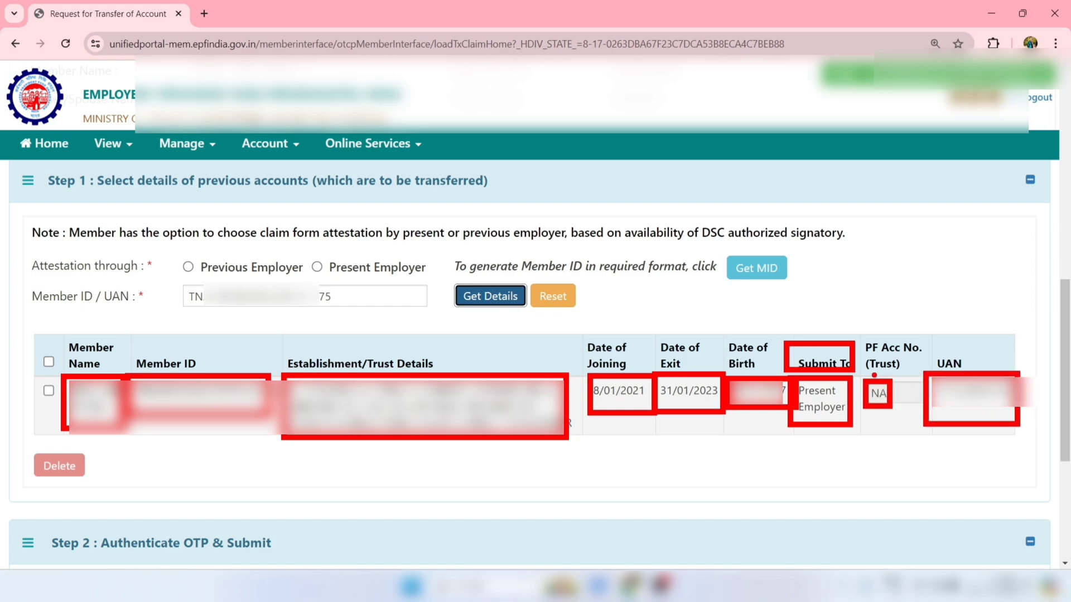
{"action": "left_click", "coordinate": [49, 363]}
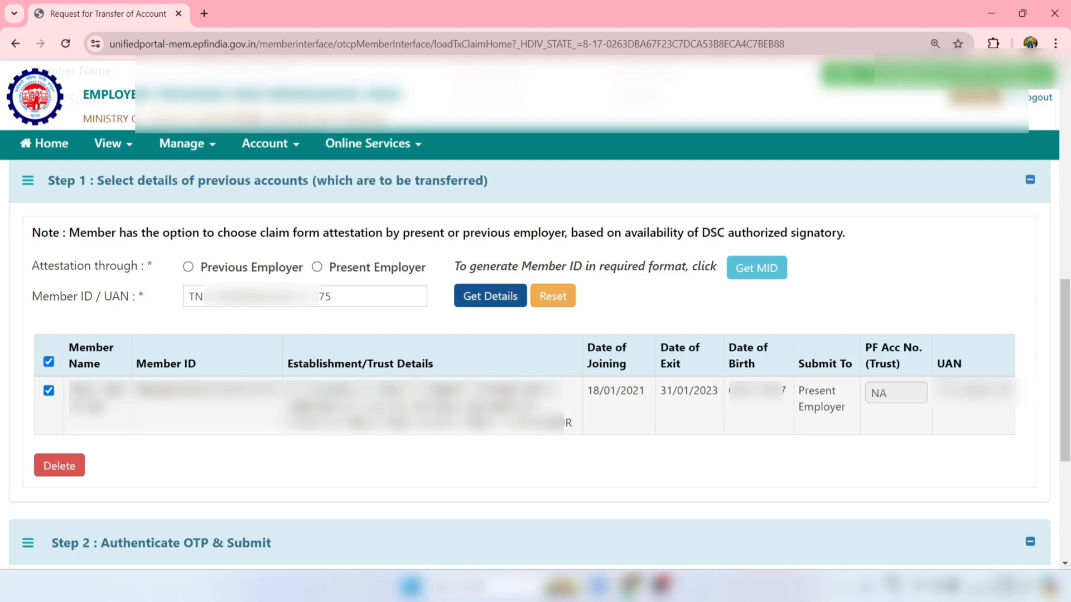
Consent to Aadhaar-based authentication, request the OTP for the transfer claim and acknowledge the resulting message.
{"action": "scroll", "coordinate": [489, 322], "scroll_direction": "down", "scroll_amount": 5}
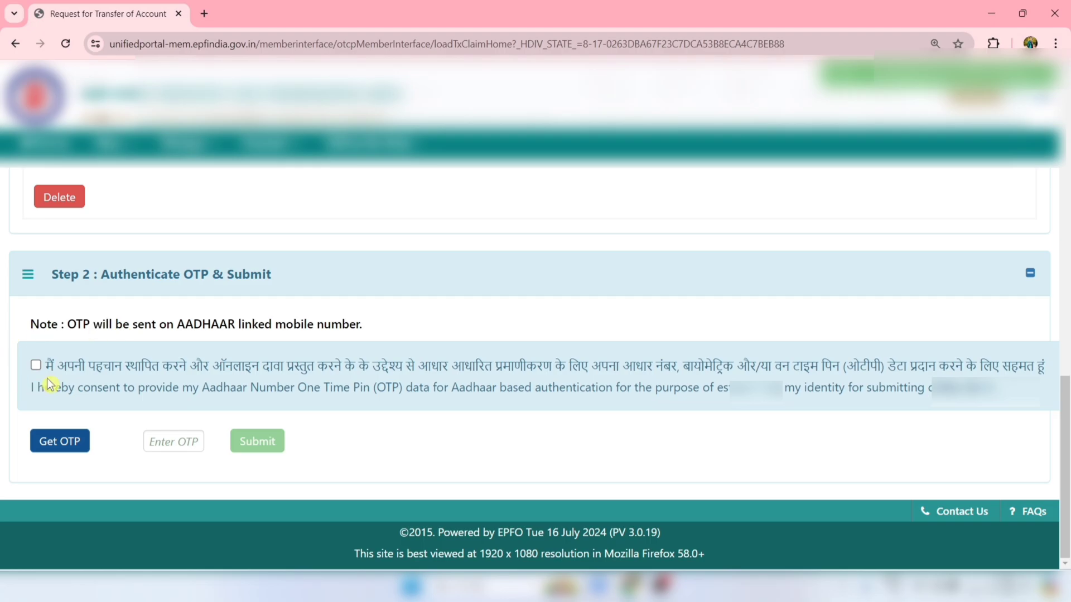
{"action": "left_click", "coordinate": [36, 365]}
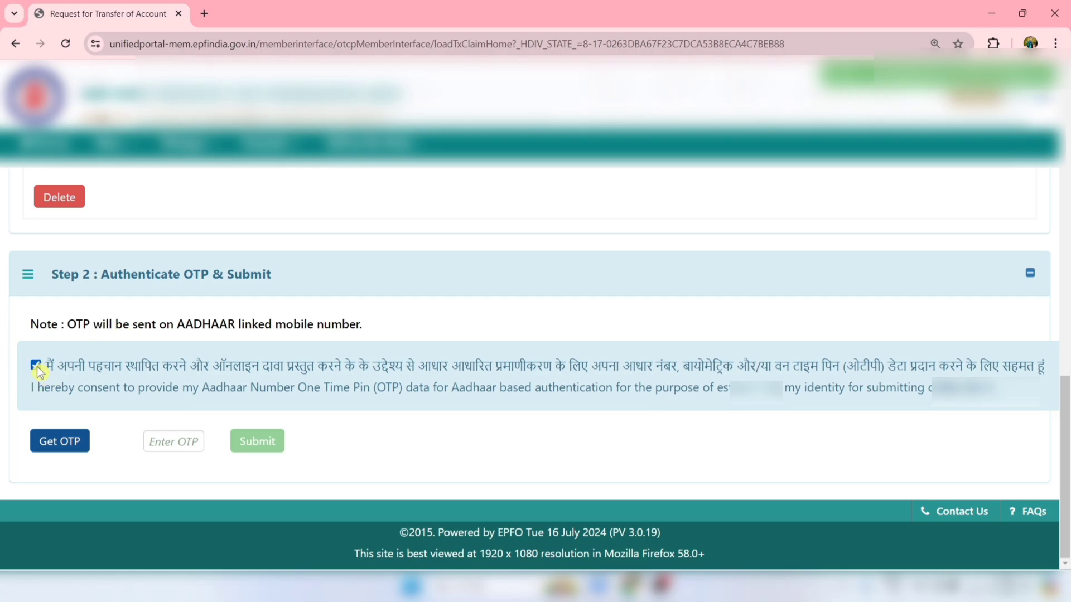
{"action": "left_click", "coordinate": [50, 438]}
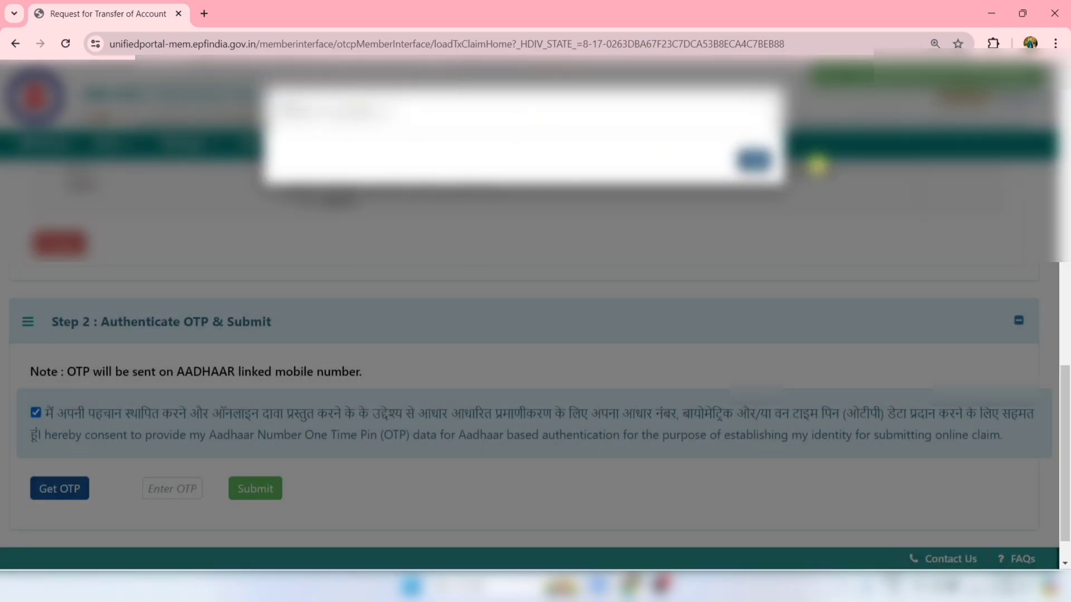
{"action": "left_click", "coordinate": [752, 162]}
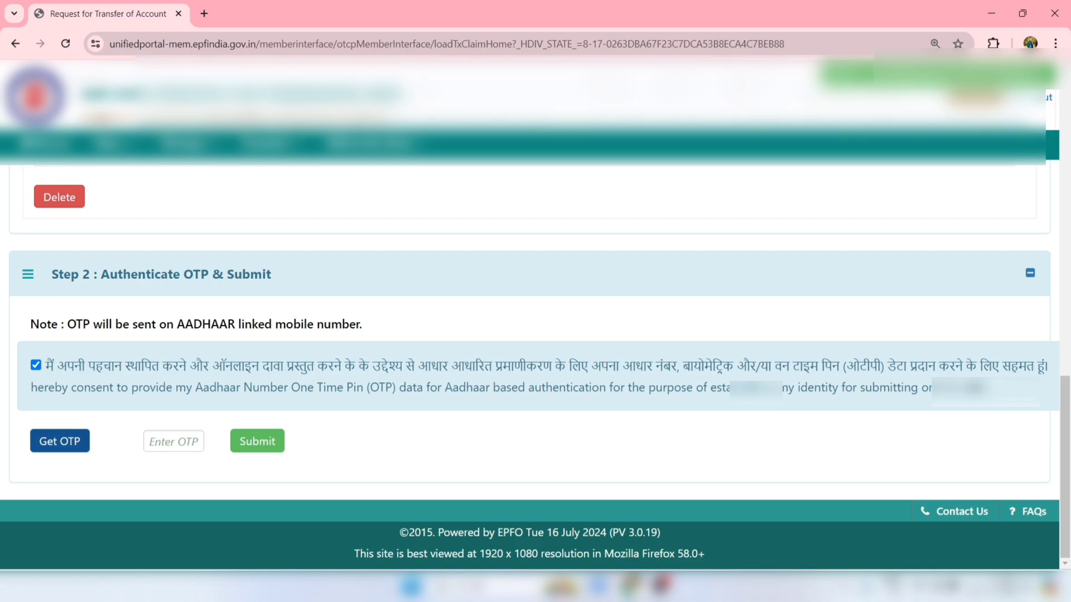
Enter the one-time password sent to the Aadhaar-linked mobile and submit the transfer claim.
{"action": "left_click", "coordinate": [173, 441]}
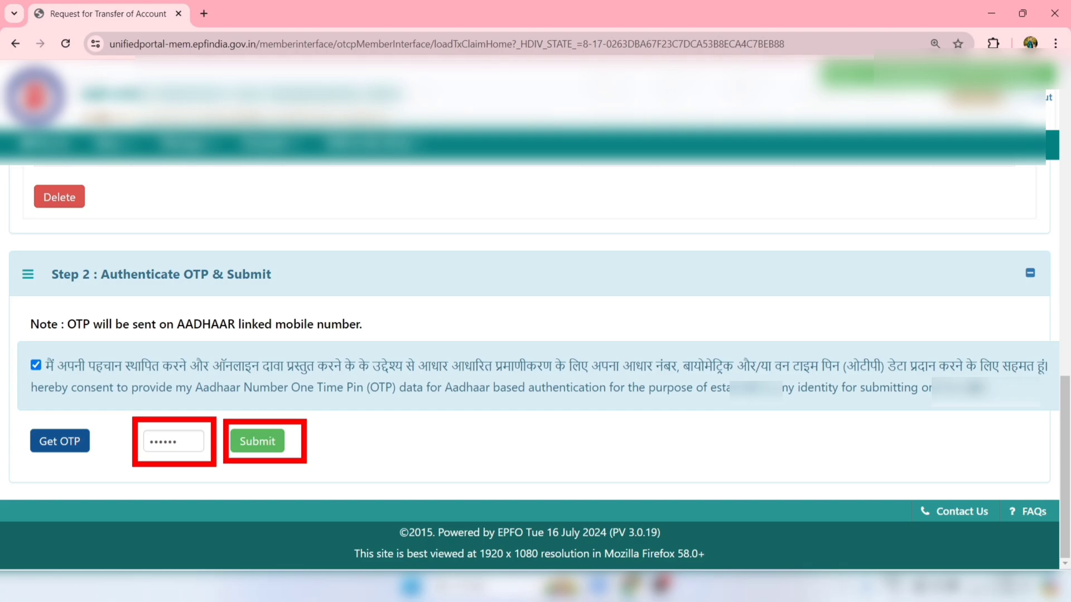
{"action": "left_click", "coordinate": [255, 442]}
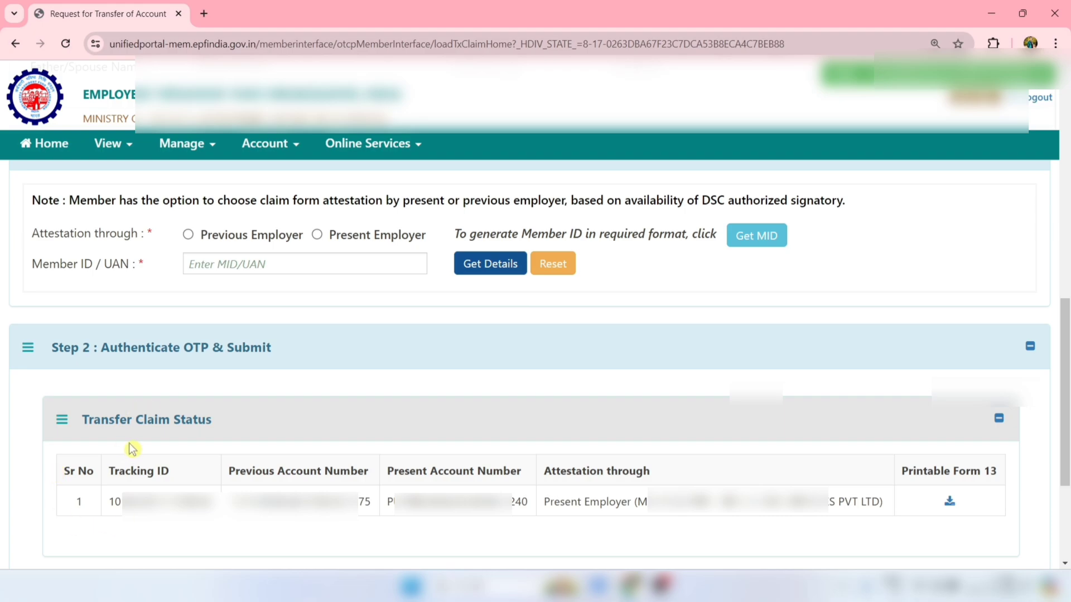
Open the Track Claim Status page of the online services.
{"action": "left_click_drag", "start_coordinate": [78, 419], "coordinate": [208, 419]}
{"action": "left_click", "coordinate": [251, 426]}
{"action": "left_click", "coordinate": [383, 151]}
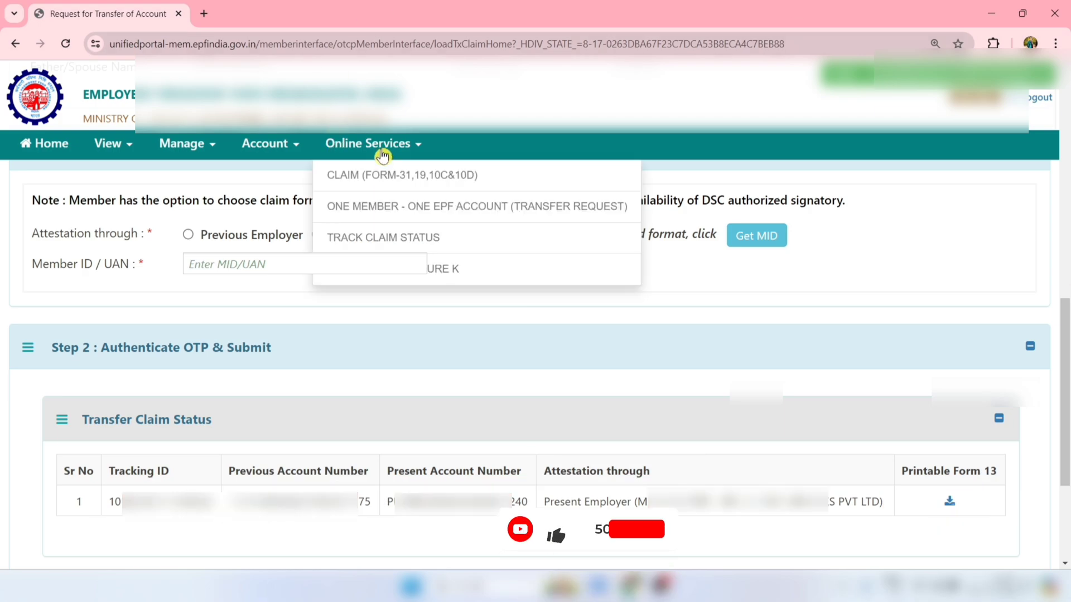
{"action": "left_click", "coordinate": [411, 242]}
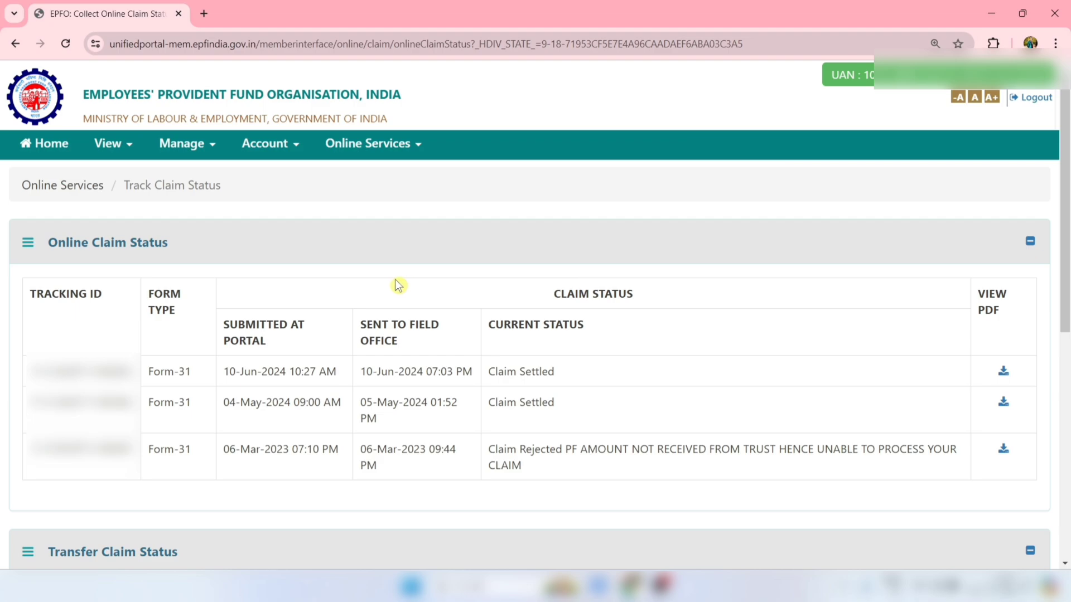
Examine the online claim status table and the transfer claim status table for the submitted request.
{"action": "key", "text": "ctrl+2"}
{"action": "left_click_drag", "start_coordinate": [38, 230], "coordinate": [203, 267]}
{"action": "mouse_move", "coordinate": [12, 269]}
{"action": "left_mouse_down"}
{"action": "mouse_move", "coordinate": [99, 337]}
{"action": "mouse_move", "coordinate": [306, 451]}
{"action": "mouse_move", "coordinate": [552, 486]}
{"action": "mouse_move", "coordinate": [1054, 516]}
{"action": "left_mouse_up"}
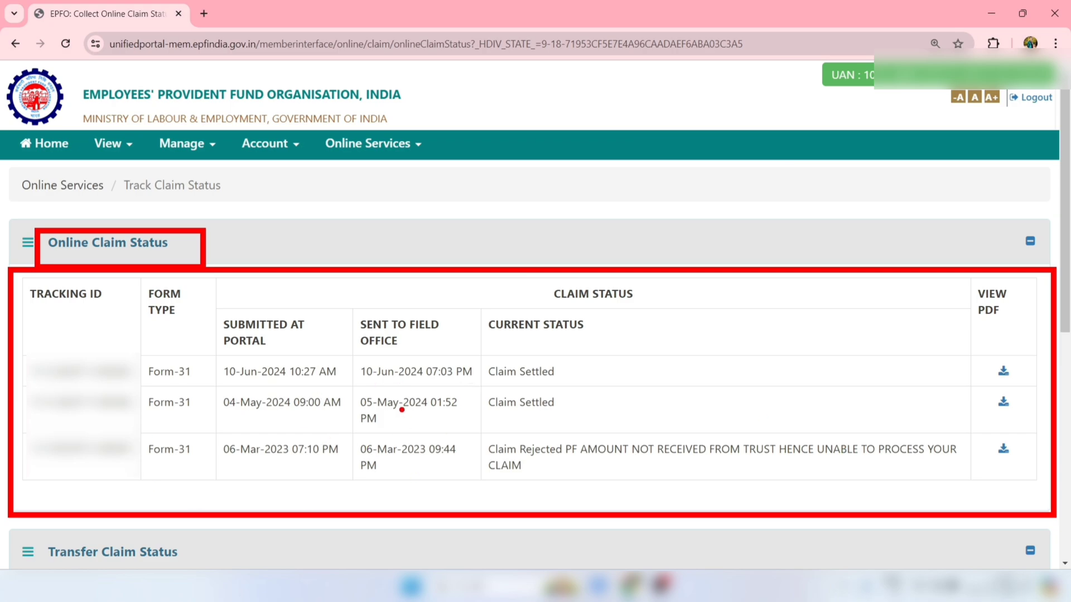
{"action": "key", "text": "Escape"}
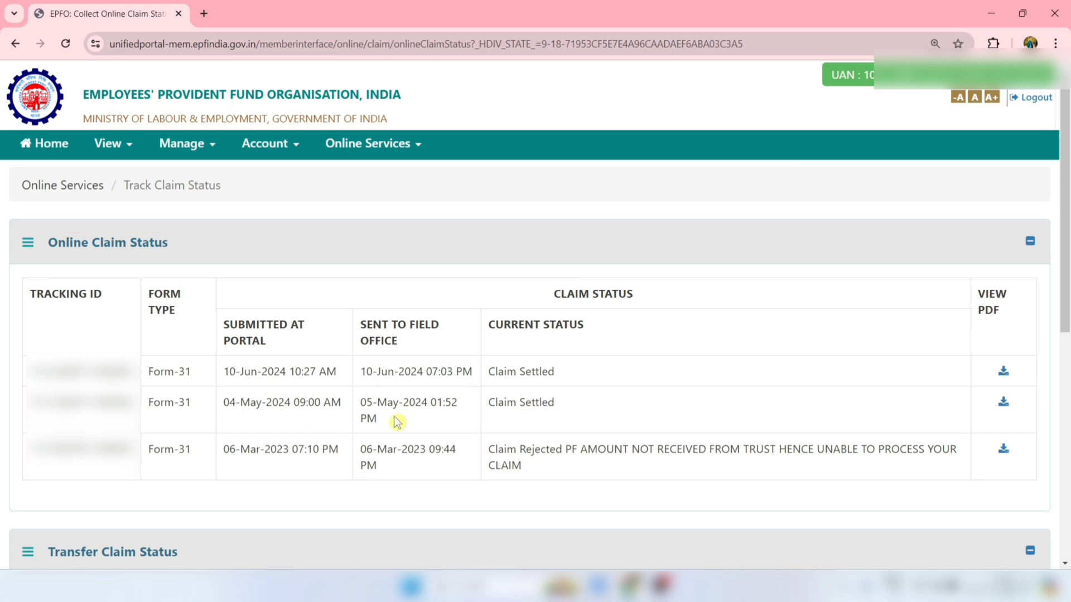
{"action": "scroll", "coordinate": [395, 422], "scroll_direction": "down", "scroll_amount": 6}
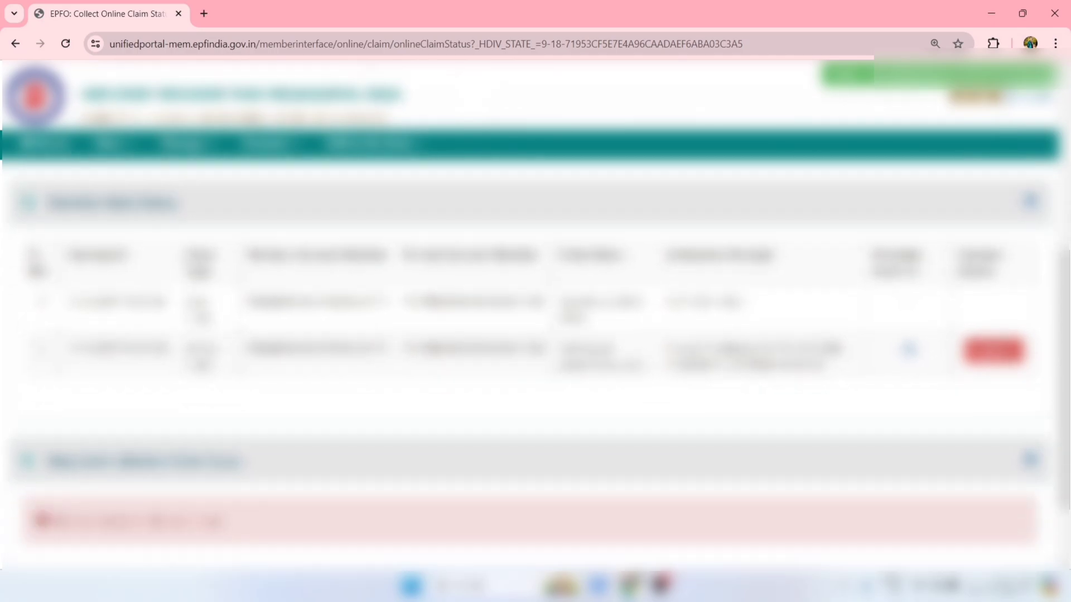
{"action": "key", "text": "ctrl+2"}
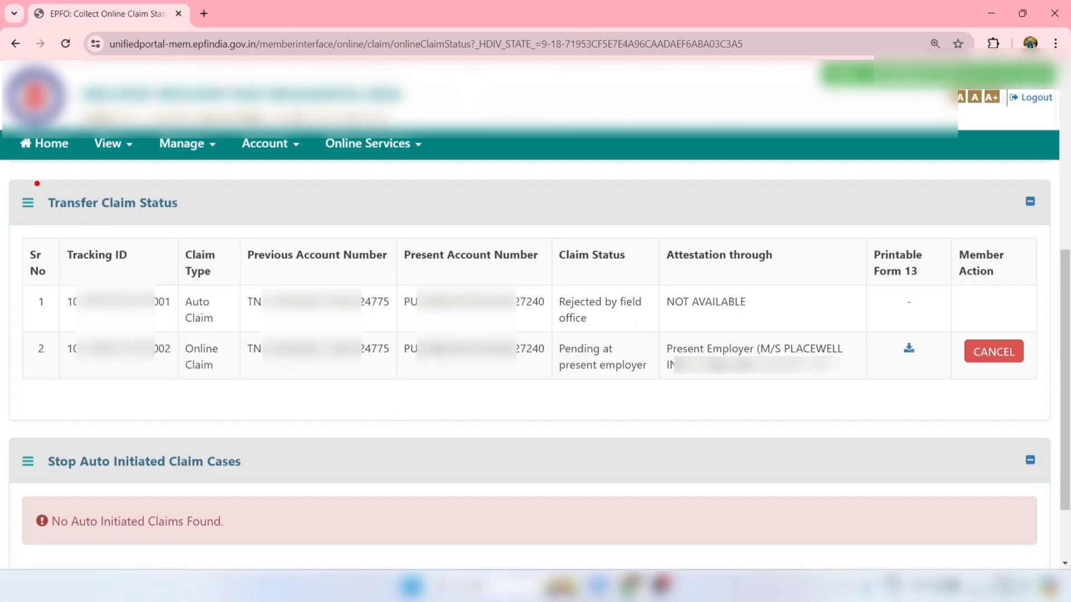
Examine the online claim's row in the transfer claim status table, covering its tracking ID, account numbers, claim status, printable Form 13 and cancel option.
{"action": "mouse_move", "coordinate": [37, 184]}
{"action": "left_mouse_down"}
{"action": "mouse_move", "coordinate": [94, 228]}
{"action": "mouse_move", "coordinate": [193, 226]}
{"action": "left_mouse_up"}
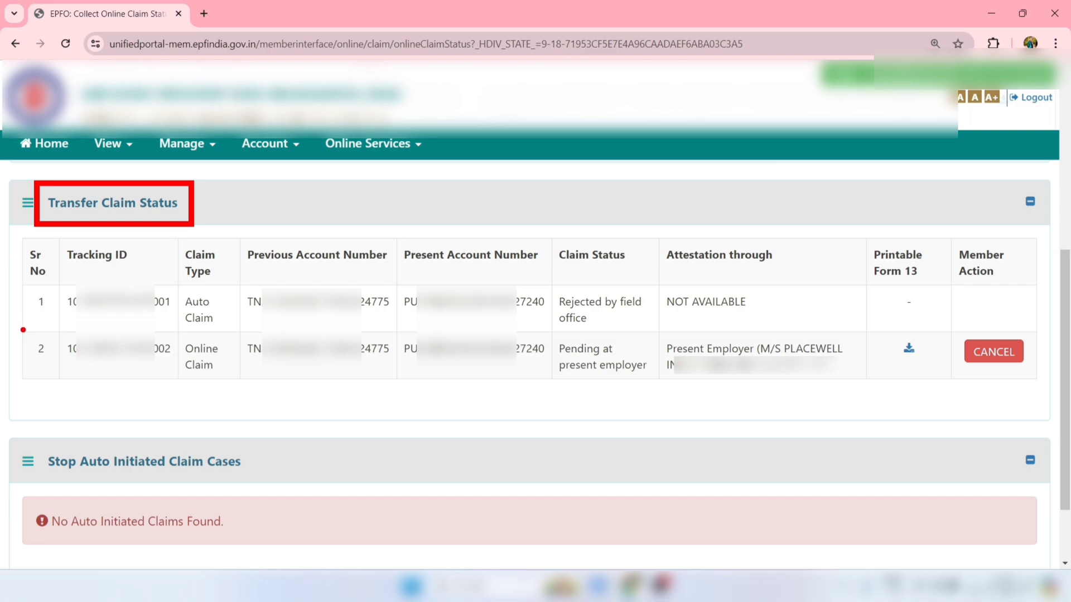
{"action": "mouse_move", "coordinate": [23, 329]}
{"action": "left_mouse_down"}
{"action": "mouse_move", "coordinate": [182, 386]}
{"action": "mouse_move", "coordinate": [1043, 377]}
{"action": "left_mouse_up"}
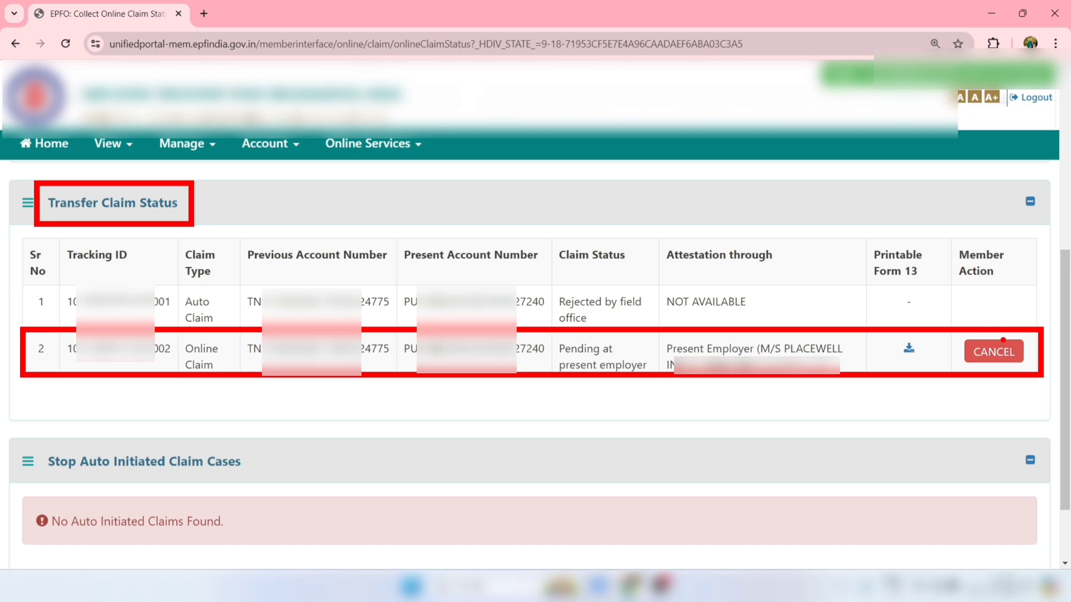
{"action": "left_click_drag", "start_coordinate": [957, 331], "coordinate": [1032, 372]}
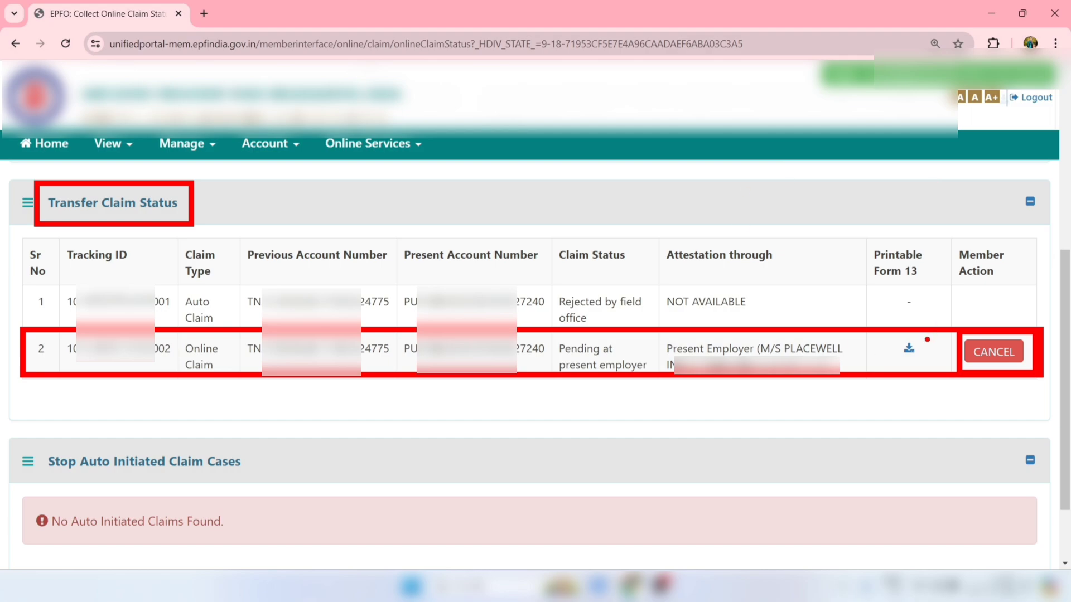
{"action": "left_click_drag", "start_coordinate": [887, 327], "coordinate": [931, 366]}
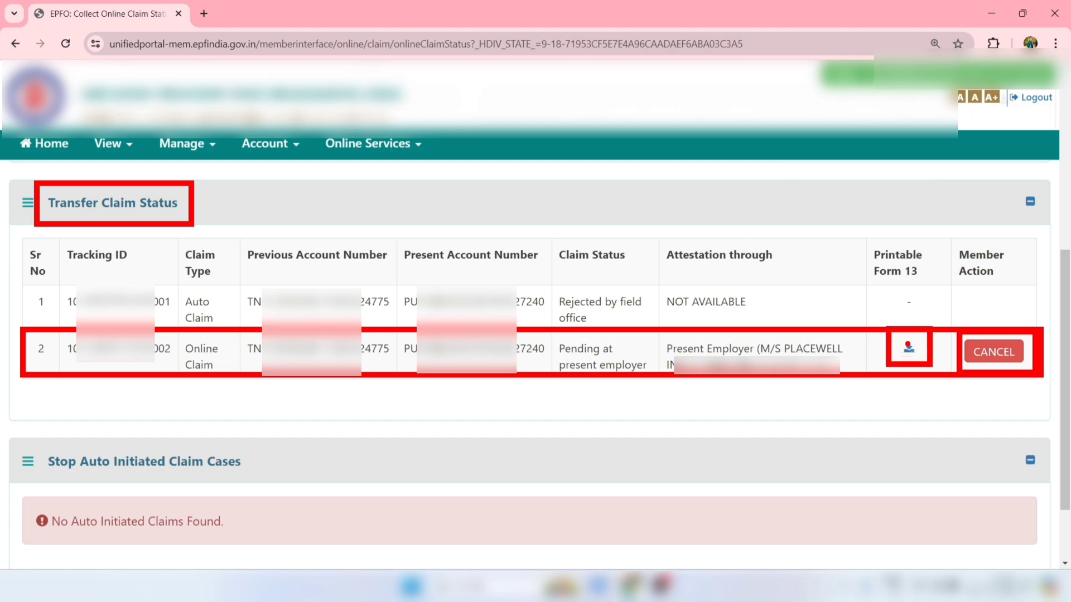
{"action": "mouse_move", "coordinate": [64, 333]}
{"action": "left_mouse_down"}
{"action": "mouse_move", "coordinate": [134, 379]}
{"action": "mouse_move", "coordinate": [164, 379]}
{"action": "left_mouse_up"}
{"action": "left_click_drag", "start_coordinate": [174, 330], "coordinate": [237, 380]}
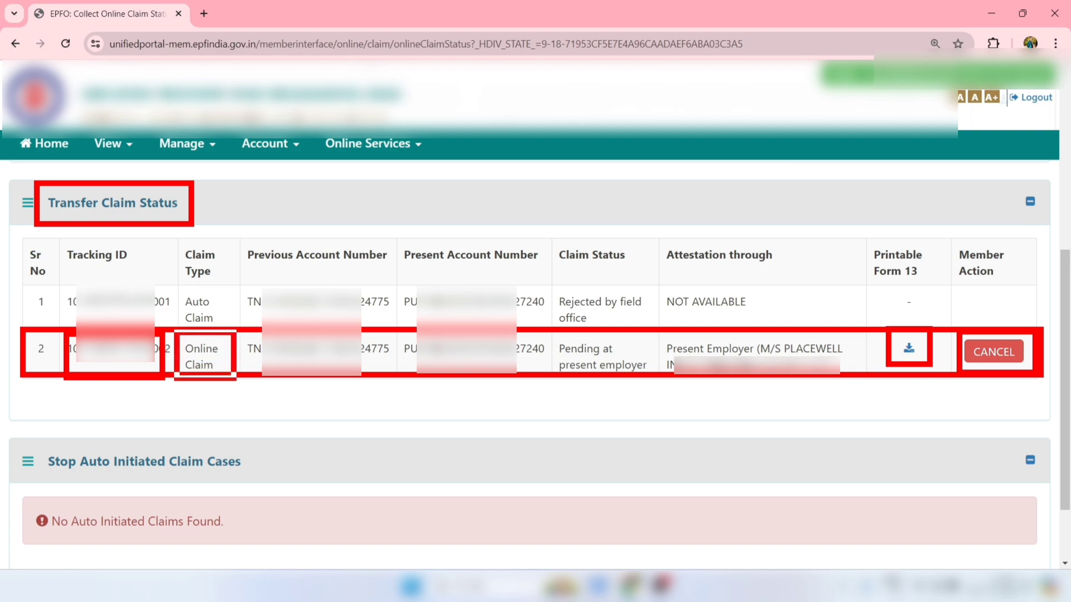
{"action": "mouse_move", "coordinate": [244, 333]}
{"action": "left_mouse_down"}
{"action": "mouse_move", "coordinate": [328, 378]}
{"action": "mouse_move", "coordinate": [400, 379]}
{"action": "left_mouse_up"}
{"action": "mouse_move", "coordinate": [405, 329]}
{"action": "left_mouse_down"}
{"action": "mouse_move", "coordinate": [446, 380]}
{"action": "mouse_move", "coordinate": [565, 383]}
{"action": "mouse_move", "coordinate": [548, 380]}
{"action": "left_mouse_up"}
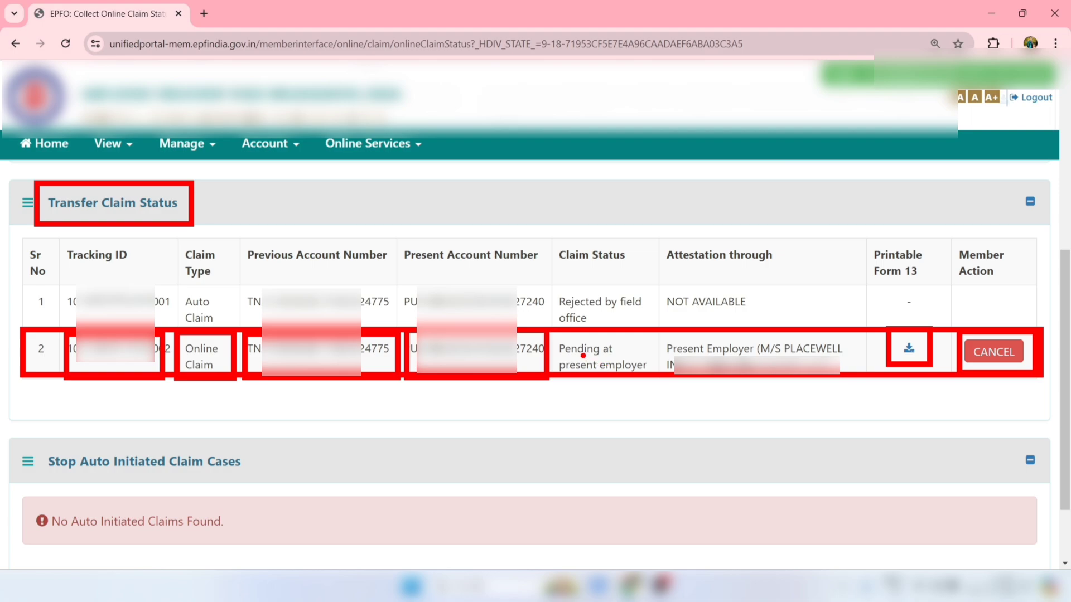
{"action": "left_click_drag", "start_coordinate": [548, 331], "coordinate": [657, 393]}
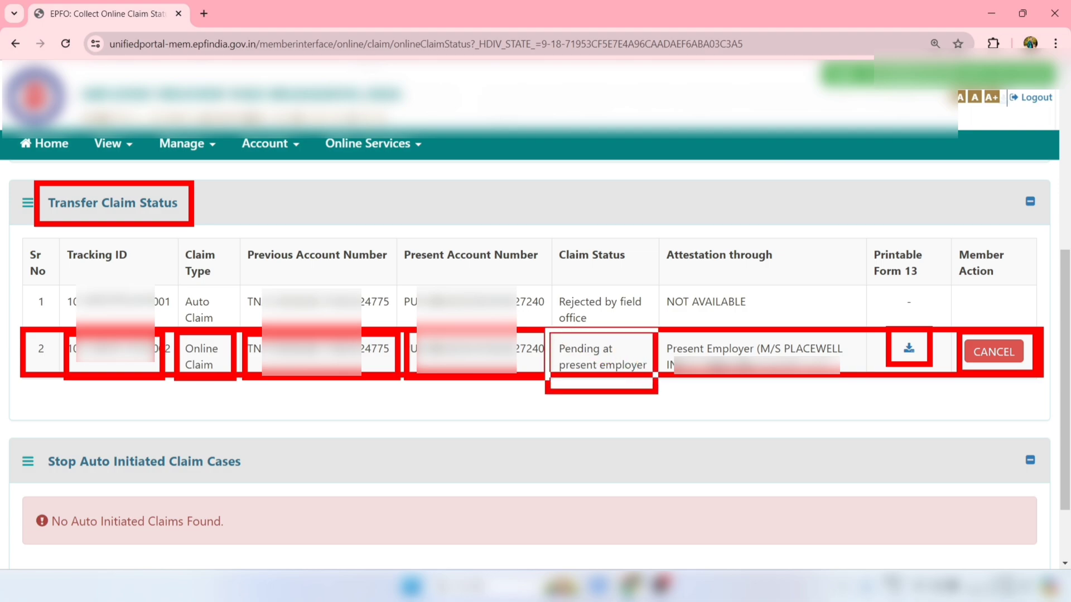